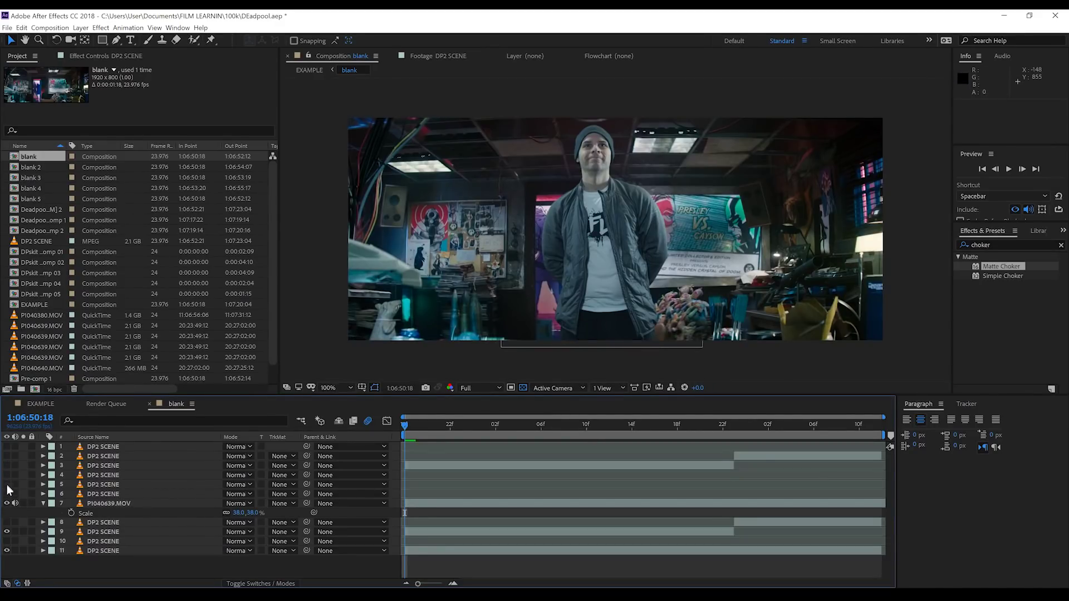
{"action": "left_click", "coordinate": [8, 504]}
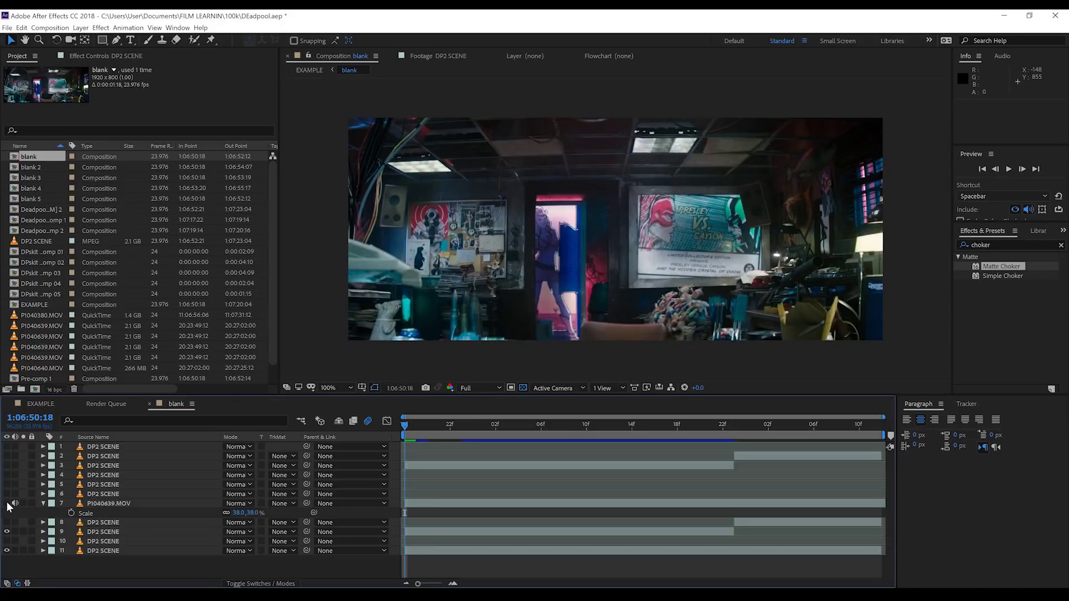
{"action": "left_click", "coordinate": [106, 534]}
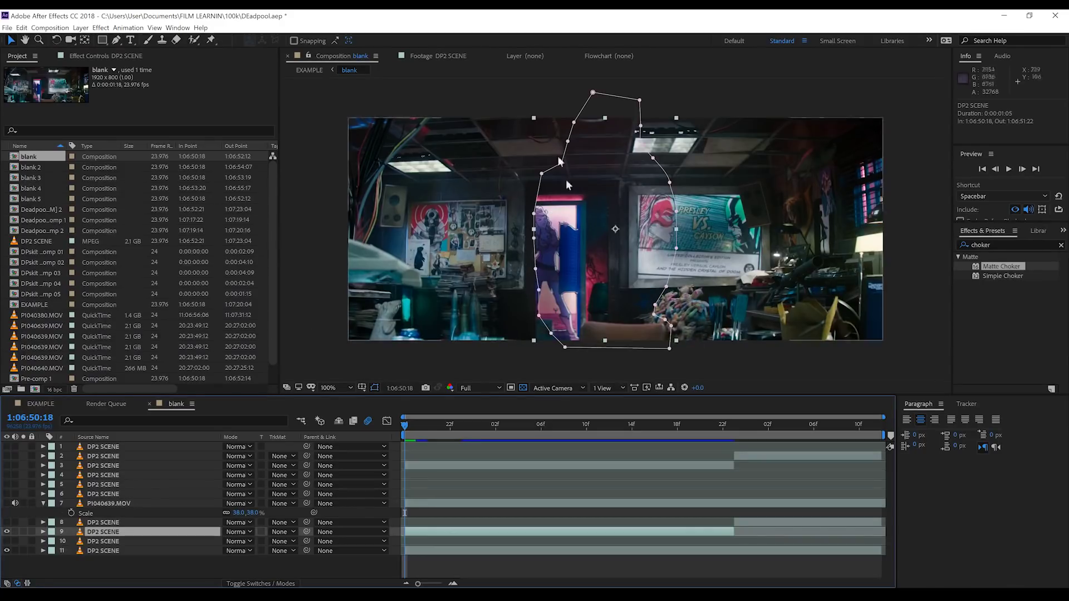
{"action": "left_click", "coordinate": [8, 533]}
{"action": "left_click", "coordinate": [112, 574]}
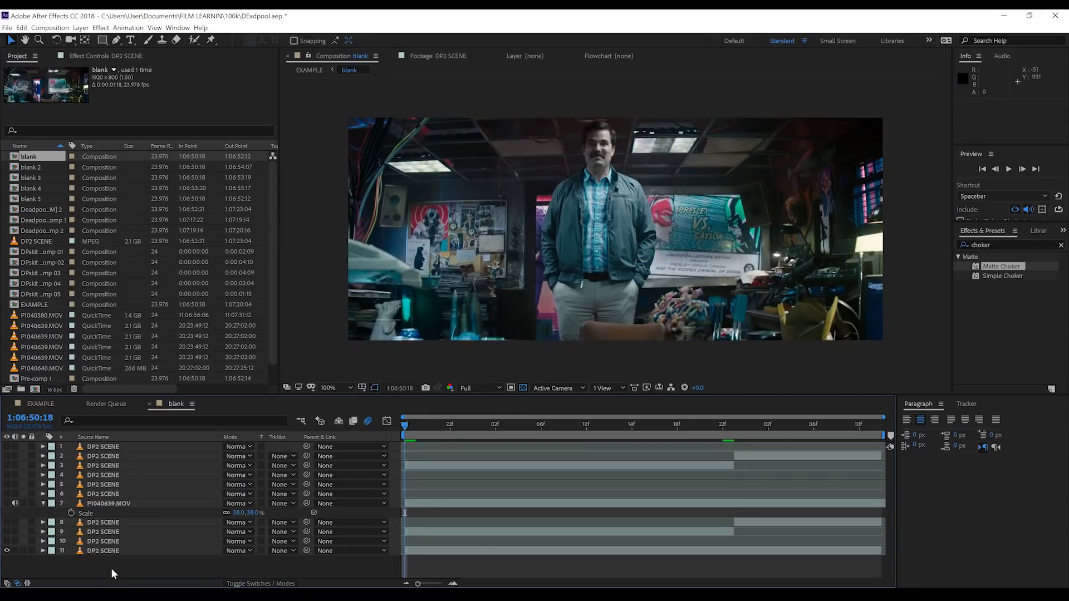
{"action": "left_click", "coordinate": [7, 532]}
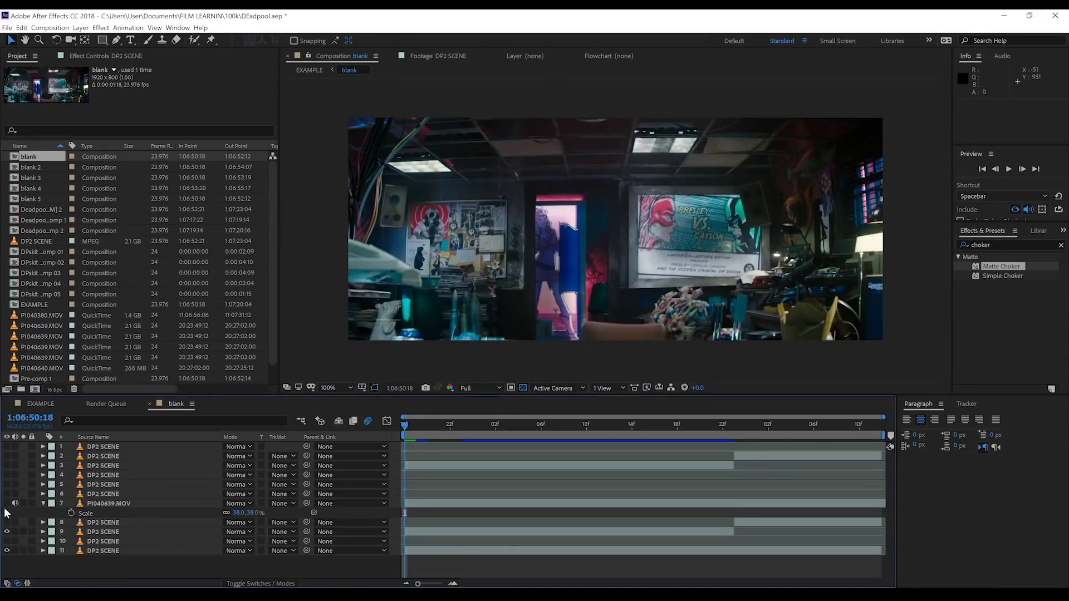
{"action": "left_click", "coordinate": [7, 504]}
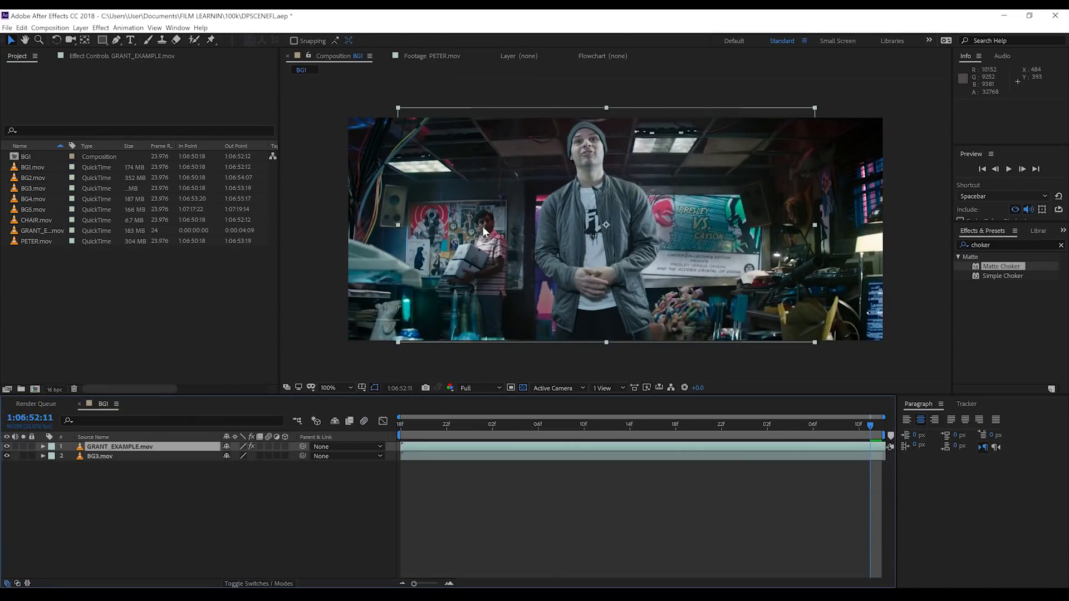
Step: Build a new BG3 composition from the BG3.mov clip in the Project panel
{"action": "left_click", "coordinate": [35, 232]}
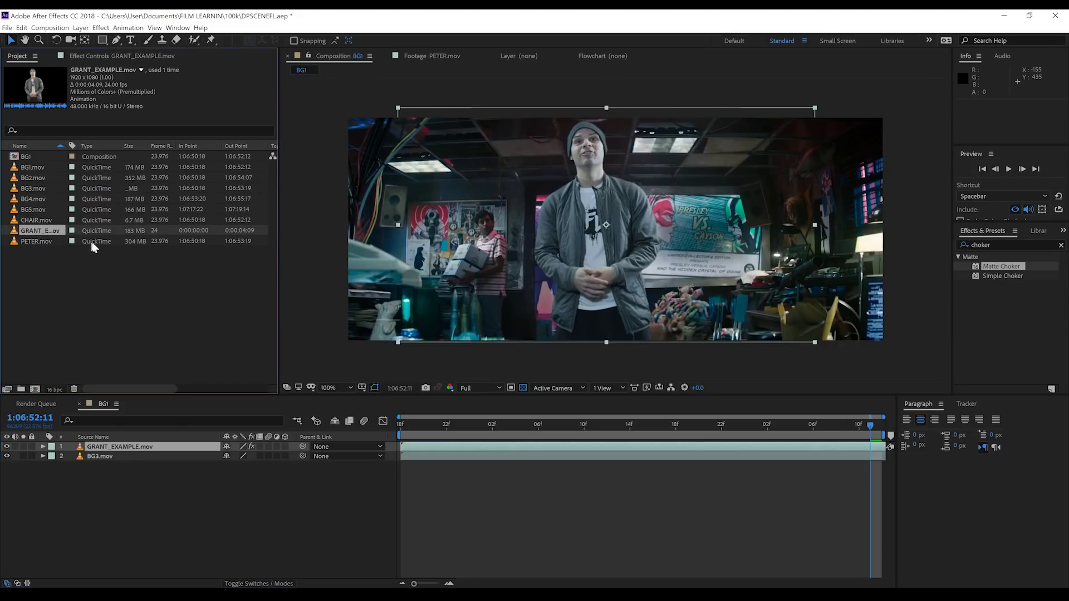
{"action": "left_click", "coordinate": [32, 190]}
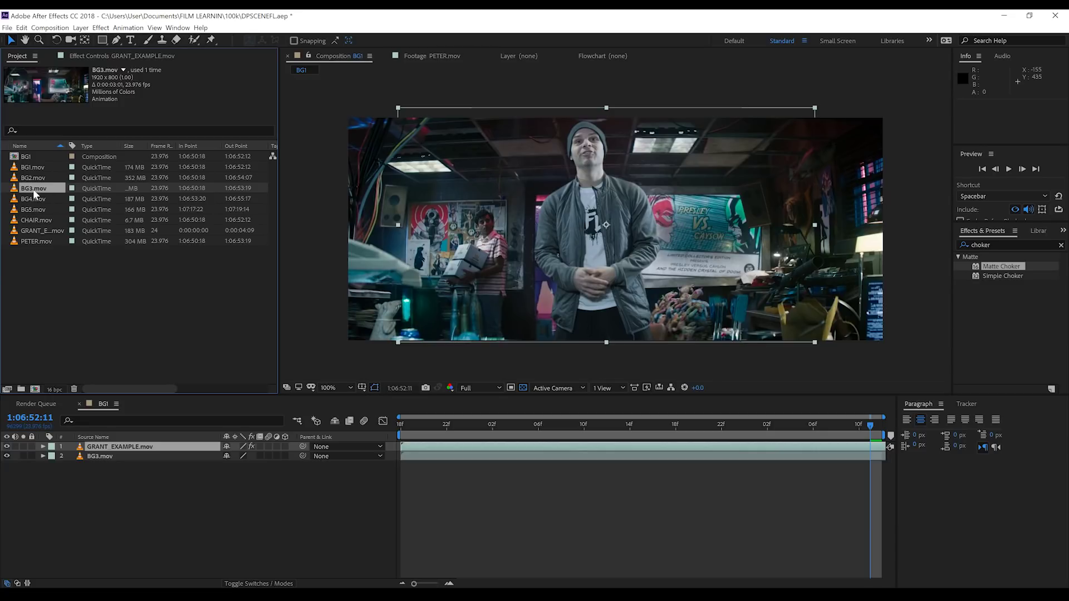
{"action": "left_click_drag", "start_coordinate": [31, 188], "coordinate": [36, 391]}
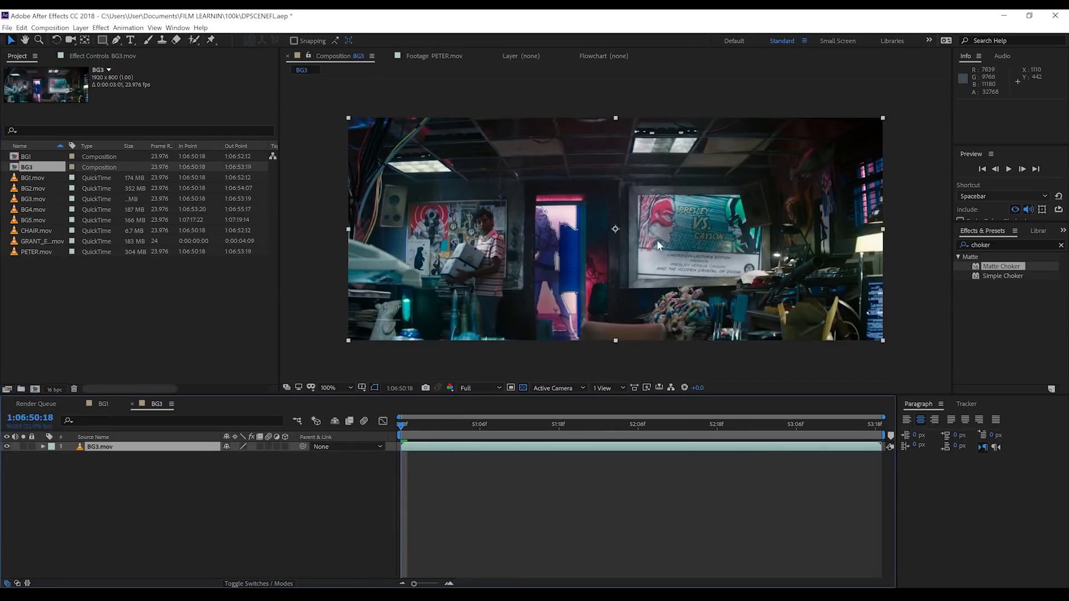
Step: Set CHAIR.mov's Interpret Footage Loop option to 10 times
{"action": "left_click", "coordinate": [30, 230]}
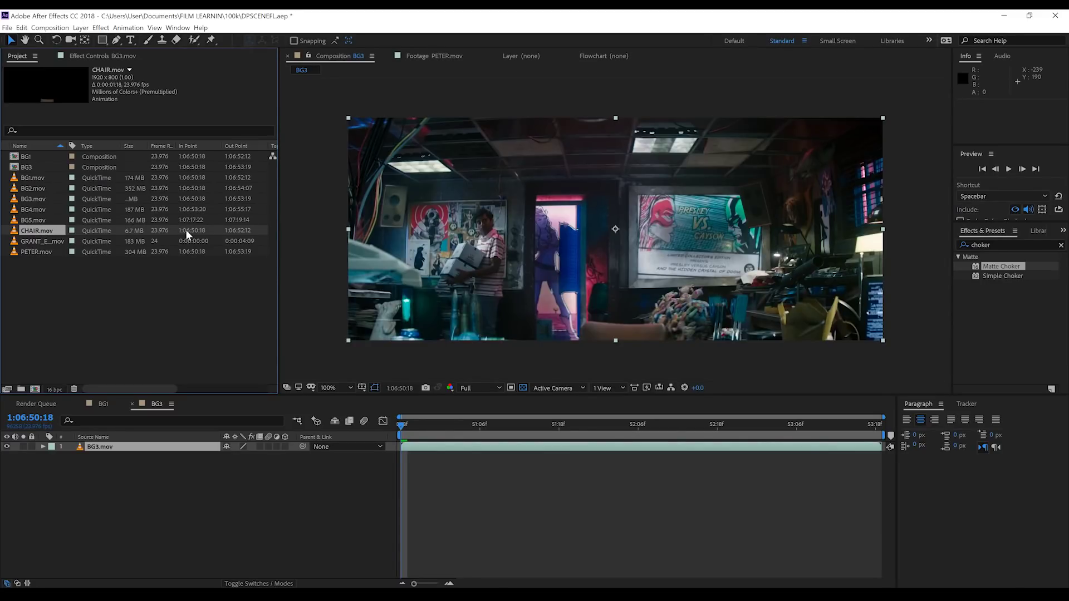
{"action": "right_click", "coordinate": [31, 231]}
{"action": "mouse_move", "coordinate": [89, 301]}
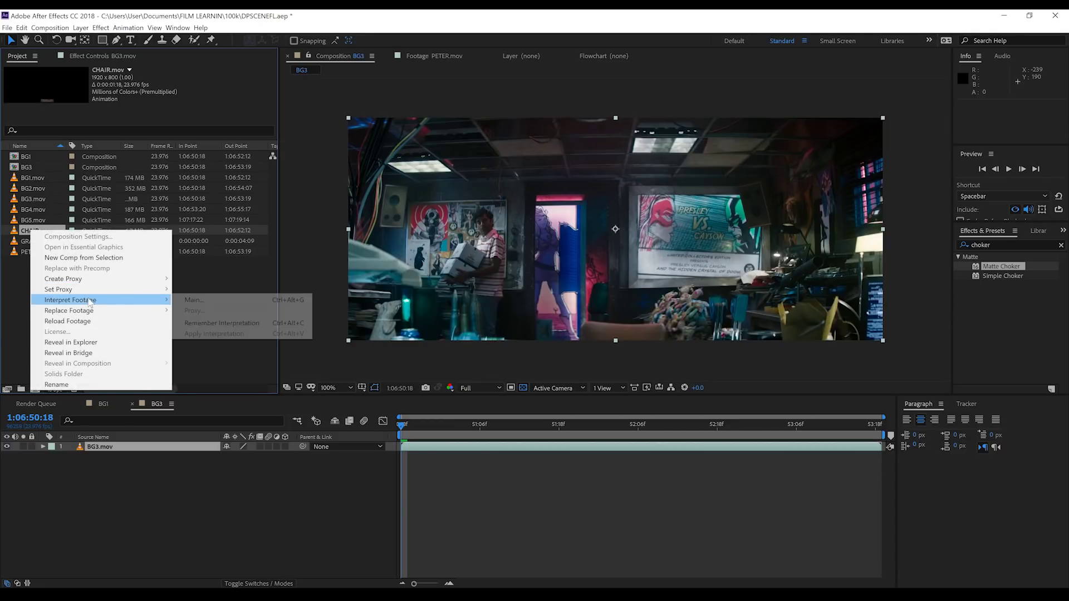
{"action": "left_click", "coordinate": [195, 300]}
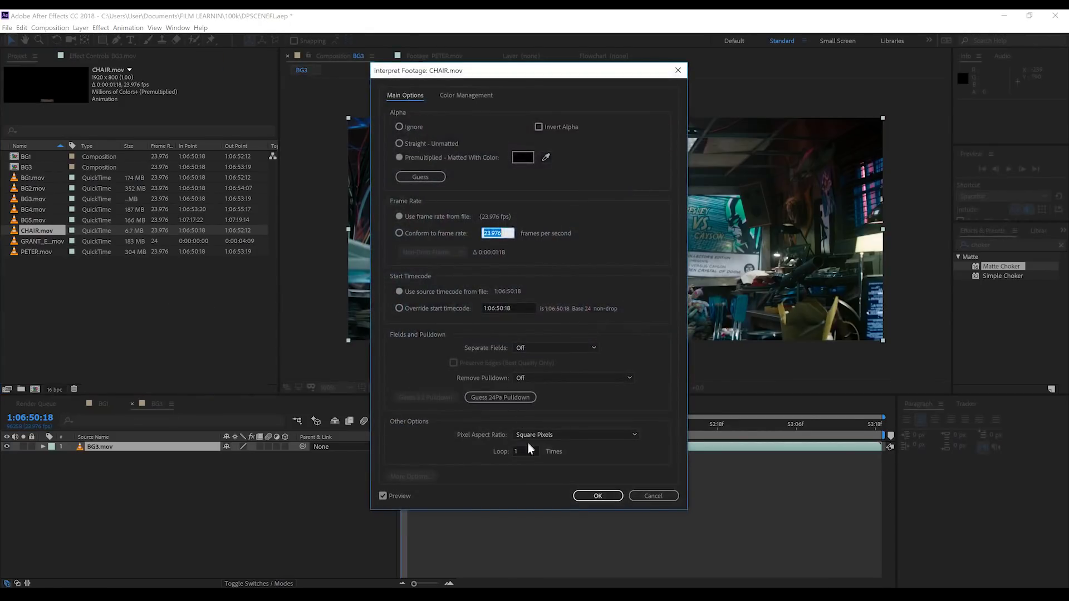
{"action": "left_click", "coordinate": [527, 453]}
{"action": "type", "text": "0"}
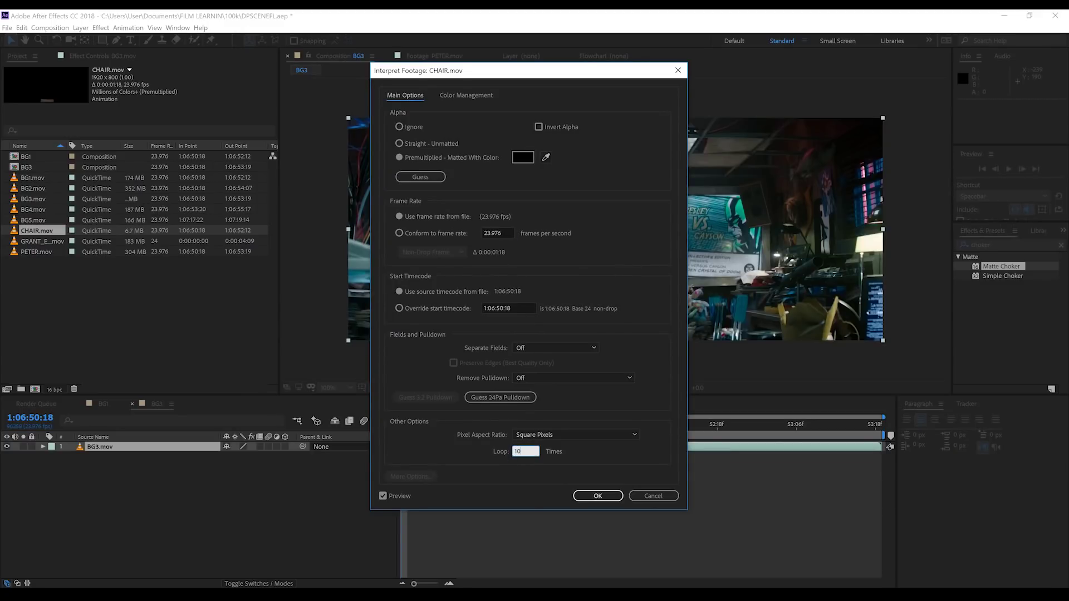
{"action": "left_click", "coordinate": [606, 496]}
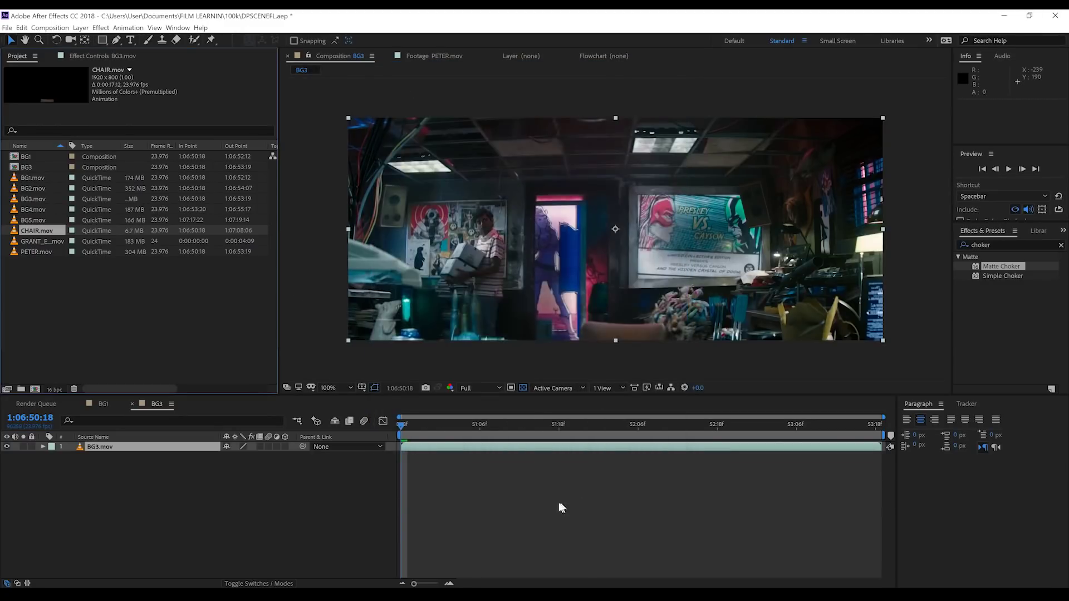
Step: Layer CHAIR.mov over GRANT_EXAMPLE.mov in the BG3 timeline and scale the presenter to 75%
{"action": "left_click_drag", "start_coordinate": [57, 229], "coordinate": [99, 475]}
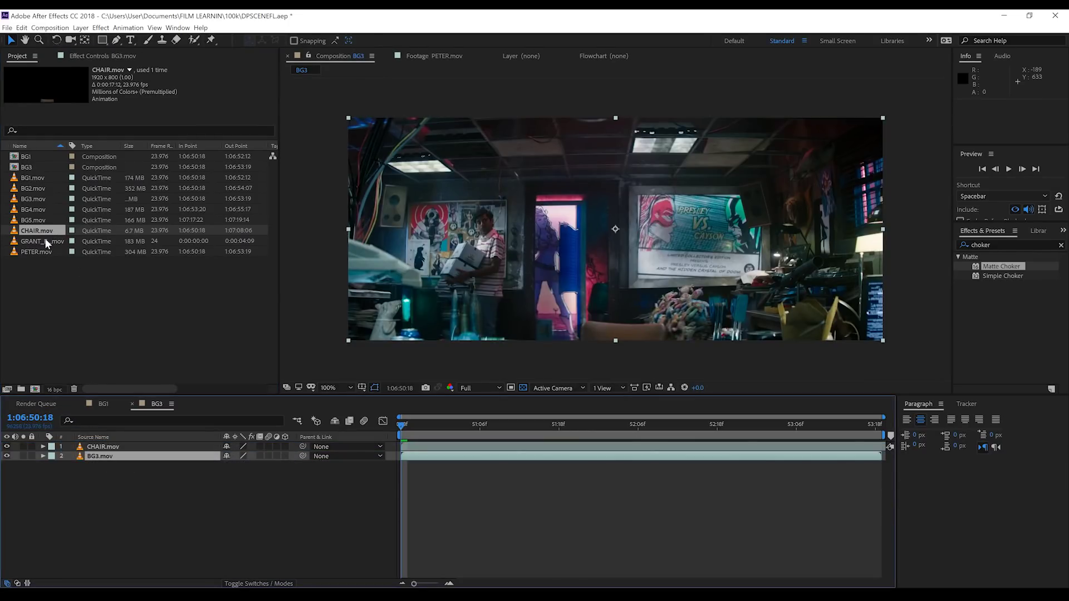
{"action": "left_click_drag", "start_coordinate": [44, 238], "coordinate": [104, 453]}
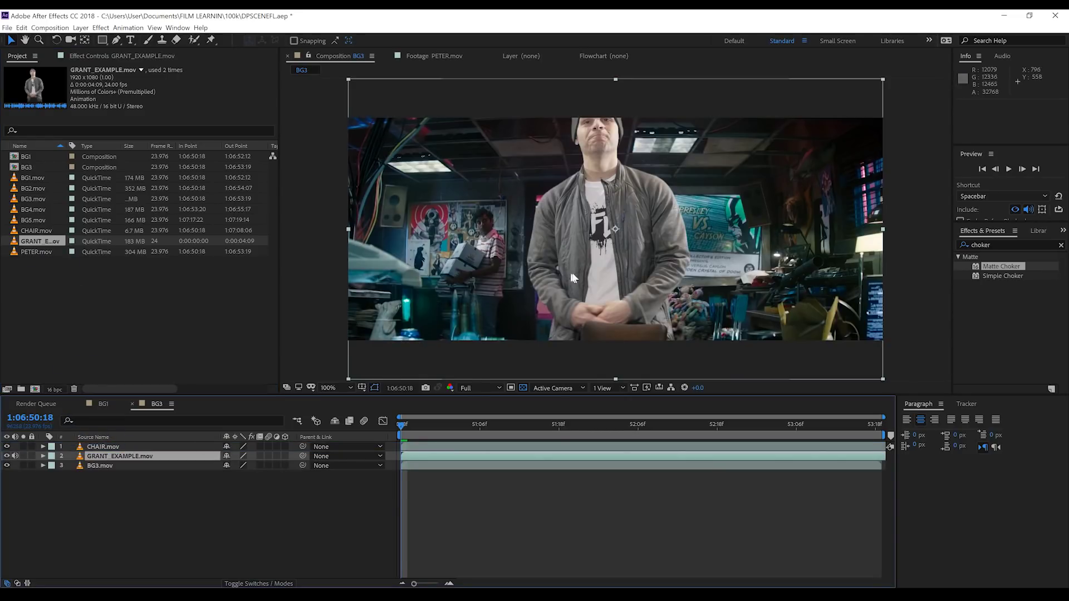
{"action": "key", "text": "s"}
{"action": "left_click", "coordinate": [255, 466]}
{"action": "type", "text": "75"}
{"action": "key", "text": "Return"}
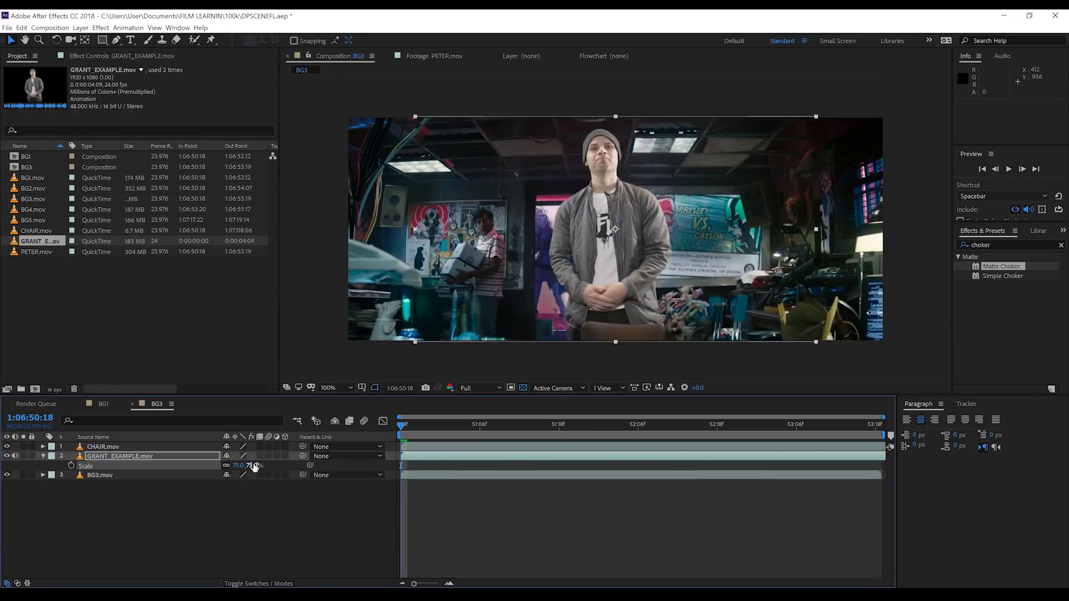
Step: Nudge the presenter slightly left and scrub to 1:06:51:09 to check the composite
{"action": "left_click_drag", "start_coordinate": [578, 225], "coordinate": [557, 225]}
{"action": "left_click", "coordinate": [439, 55]}
{"action": "left_click", "coordinate": [368, 55]}
{"action": "left_click_drag", "start_coordinate": [626, 322], "coordinate": [620, 320]}
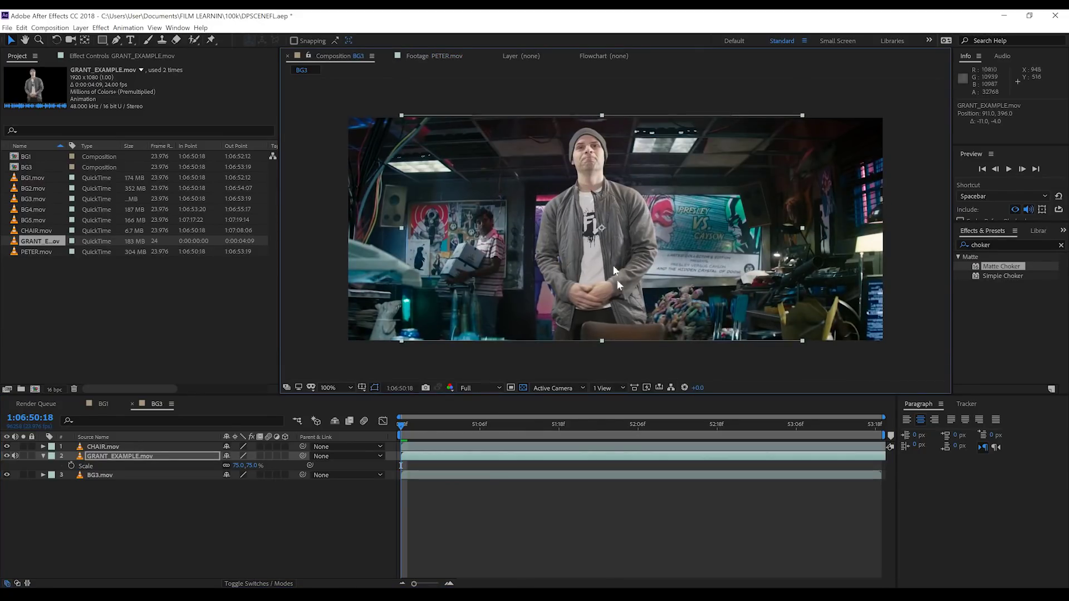
{"action": "left_click_drag", "start_coordinate": [477, 425], "coordinate": [501, 432]}
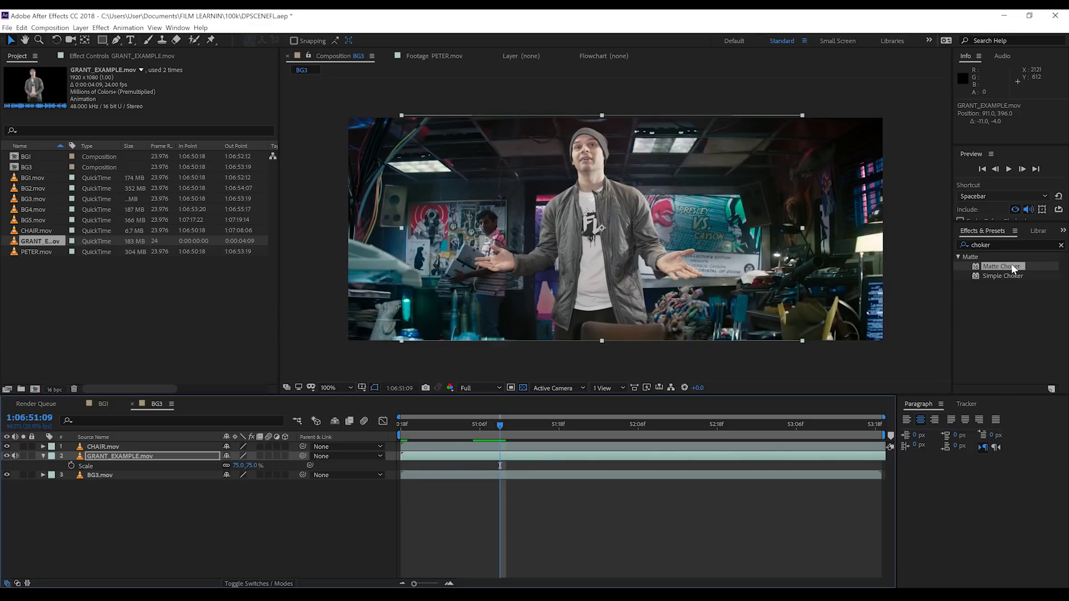
Step: Apply Matte Choker to the presenter with Choke 2 at 40, checking the key at 1:06:51:11
{"action": "left_click_drag", "start_coordinate": [1011, 264], "coordinate": [140, 458]}
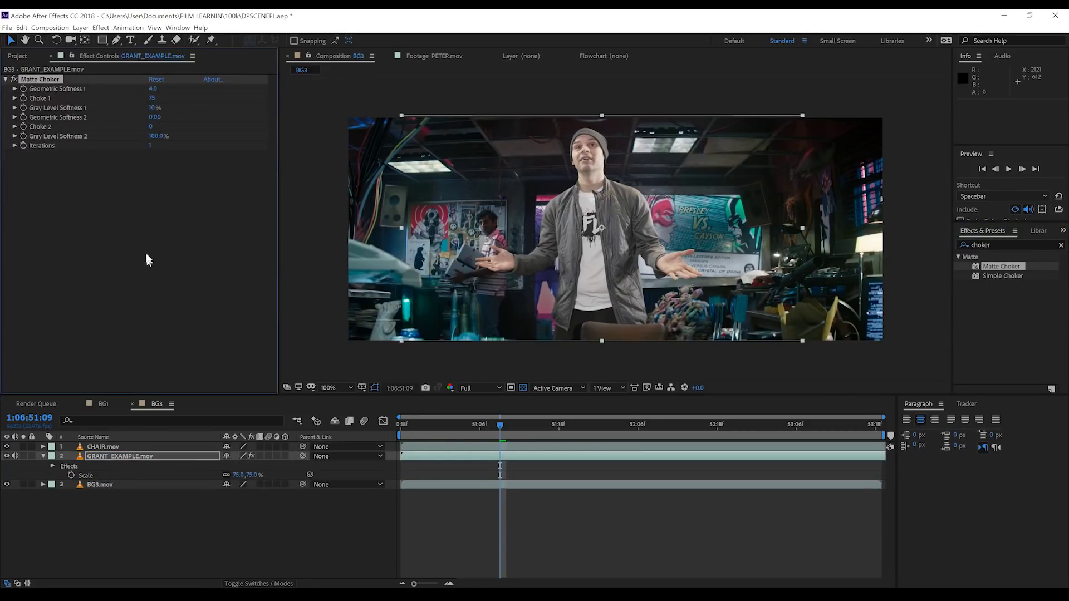
{"action": "left_click", "coordinate": [153, 108]}
{"action": "left_click", "coordinate": [151, 125]}
{"action": "type", "text": "40"}
{"action": "key", "text": "Return"}
{"action": "left_click", "coordinate": [441, 425]}
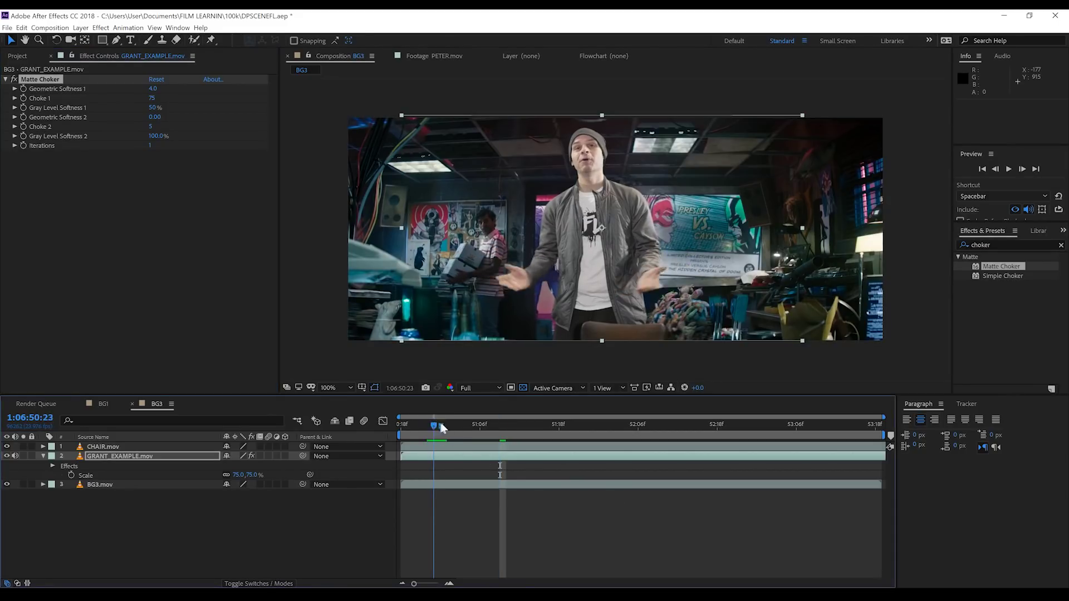
{"action": "left_click_drag", "start_coordinate": [443, 428], "coordinate": [512, 427]}
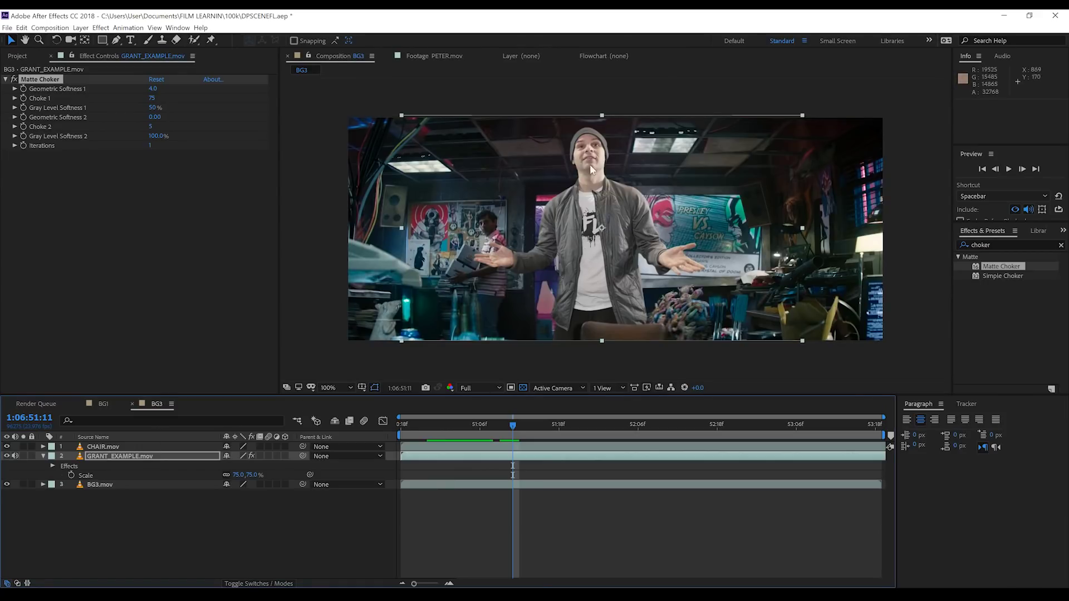
Step: Add Camera Lens Blur with Blur Radius 0.5 to the presenter, compare on/off, then collapse it
{"action": "left_click", "coordinate": [101, 27]}
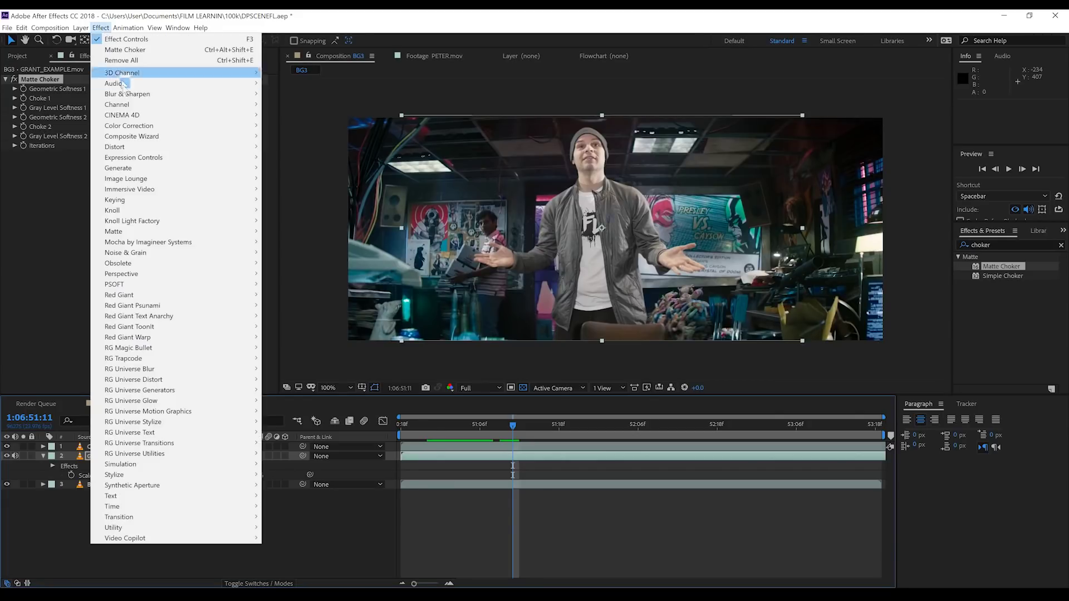
{"action": "mouse_move", "coordinate": [134, 97]}
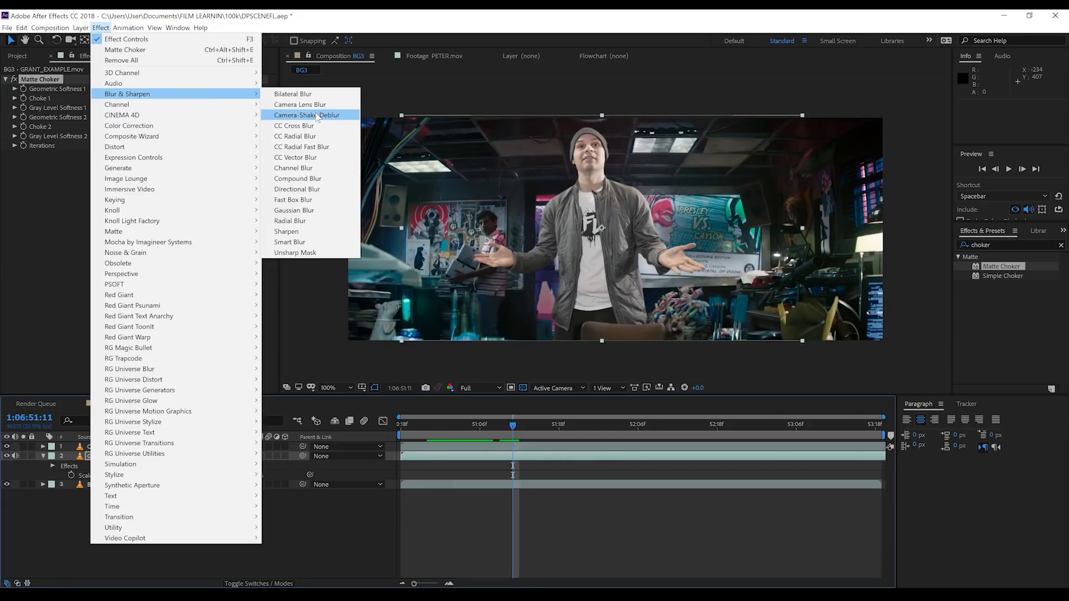
{"action": "left_click", "coordinate": [313, 105]}
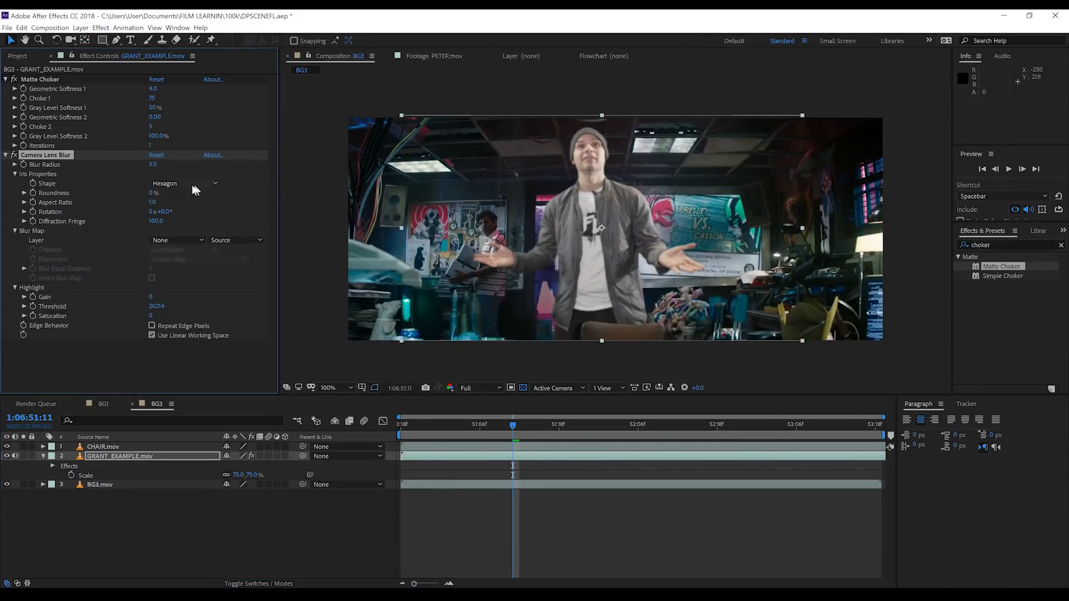
{"action": "left_click", "coordinate": [150, 165]}
{"action": "key", "text": "Return"}
{"action": "left_click", "coordinate": [15, 156]}
{"action": "left_click", "coordinate": [15, 156]}
{"action": "left_click", "coordinate": [15, 156]}
{"action": "left_click", "coordinate": [5, 155]}
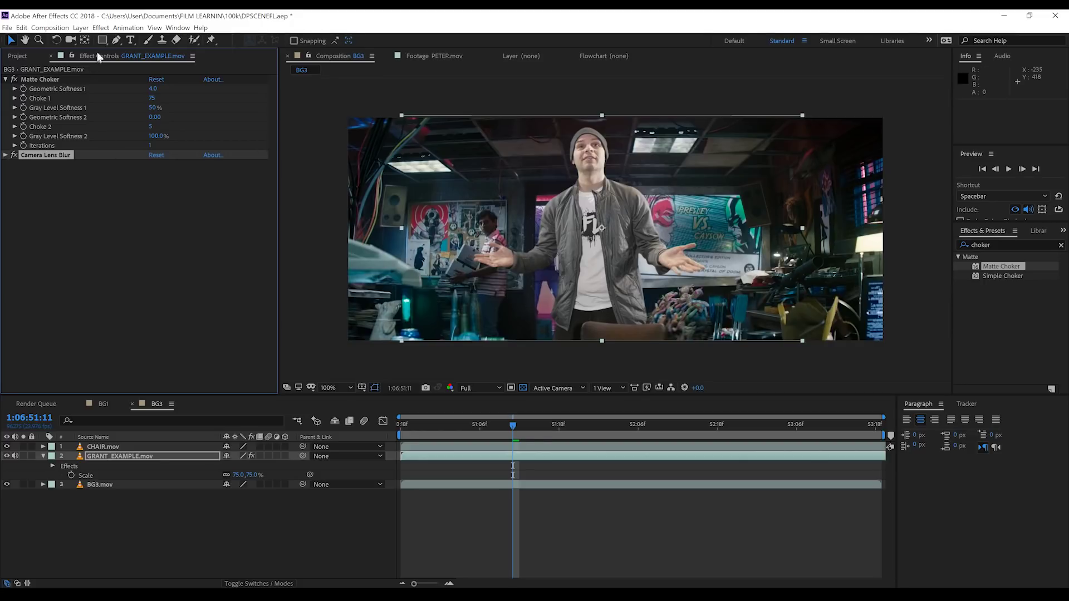
Step: Apply Colorista IV to the presenter layer, glancing at the PETER.mov reference
{"action": "left_click", "coordinate": [102, 28]}
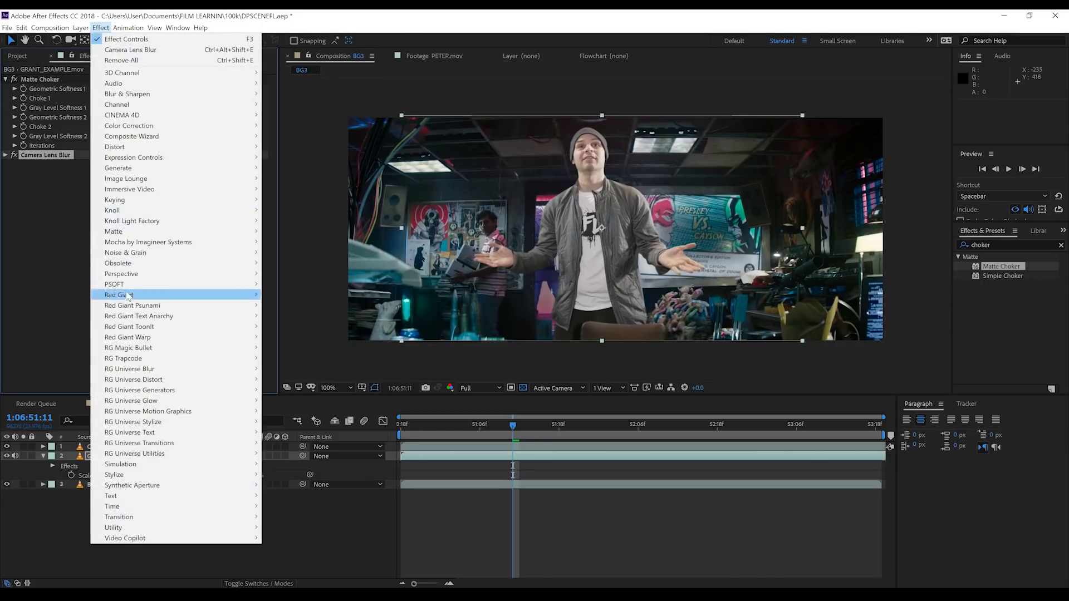
{"action": "mouse_move", "coordinate": [136, 350]}
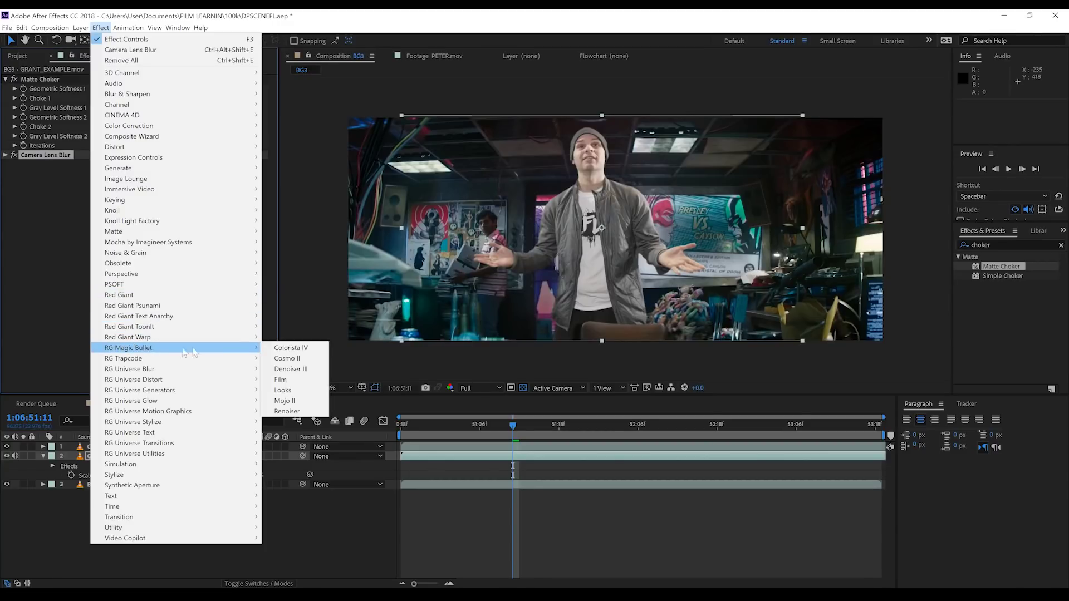
{"action": "left_click", "coordinate": [295, 350]}
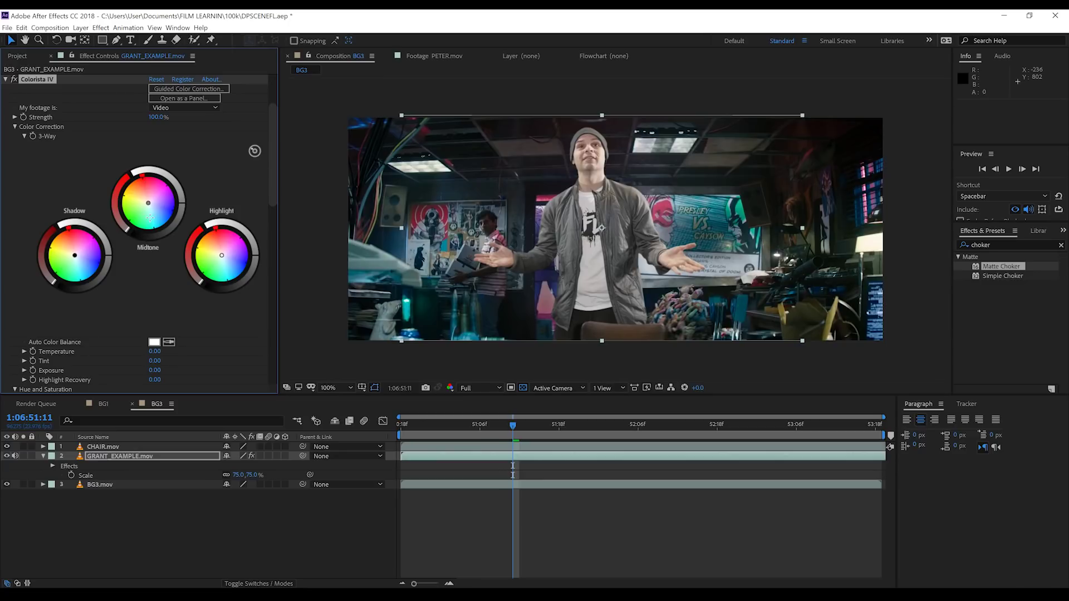
{"action": "left_click", "coordinate": [413, 55]}
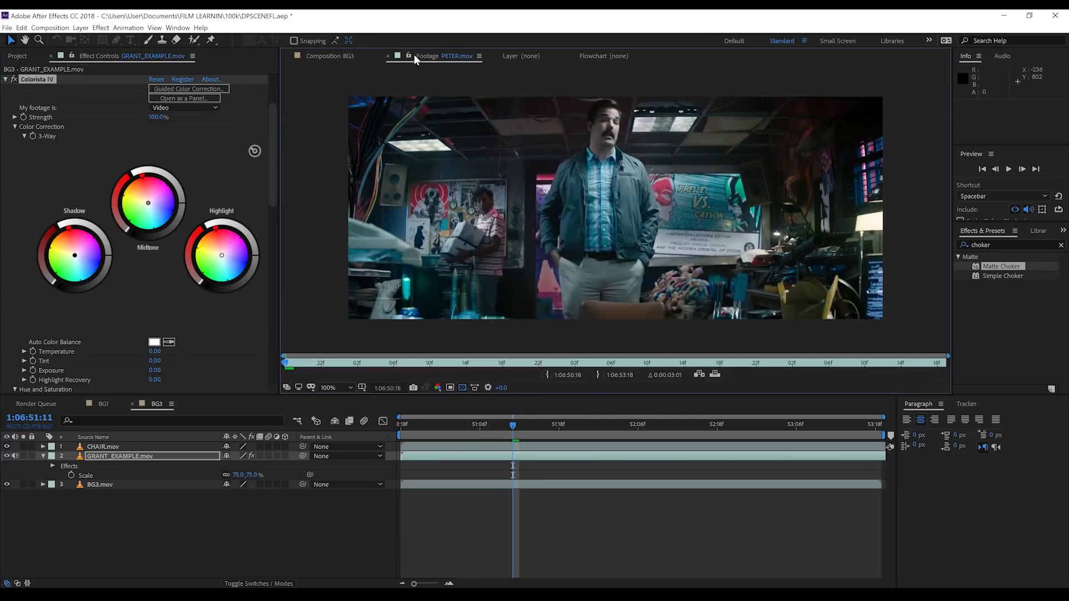
{"action": "left_click", "coordinate": [346, 56]}
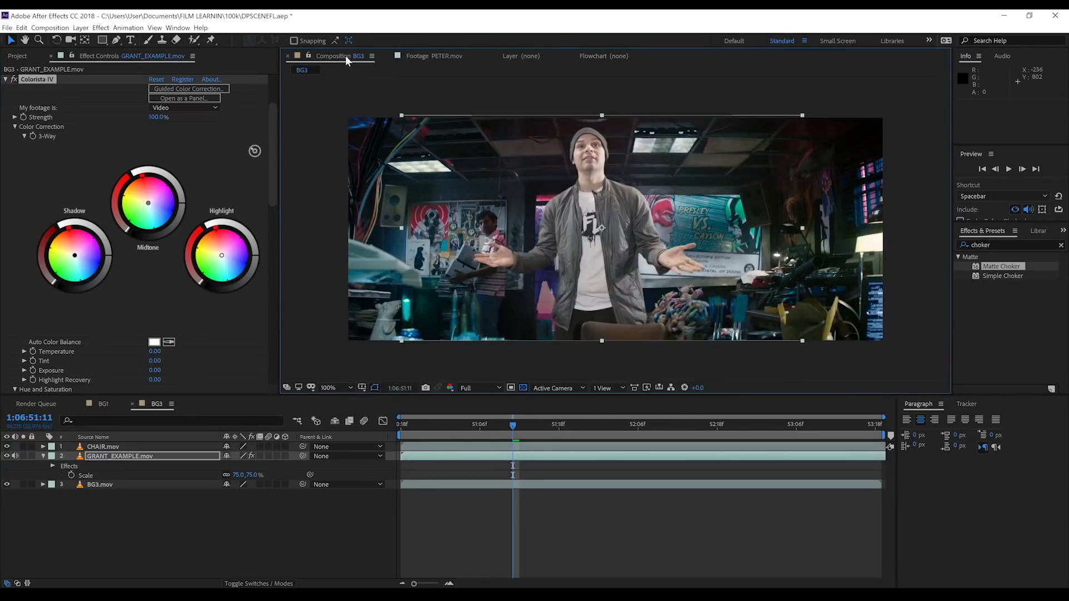
Step: Shift midtones toward cyan, highlights toward teal, and lower Exposure to -0.05
{"action": "left_click", "coordinate": [151, 217]}
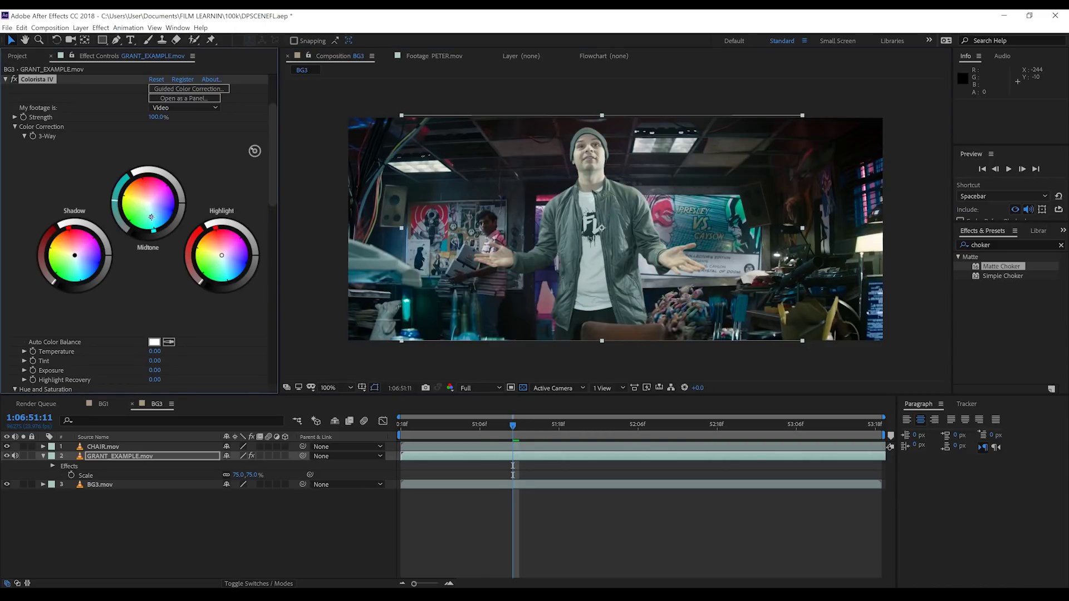
{"action": "left_click", "coordinate": [155, 216]}
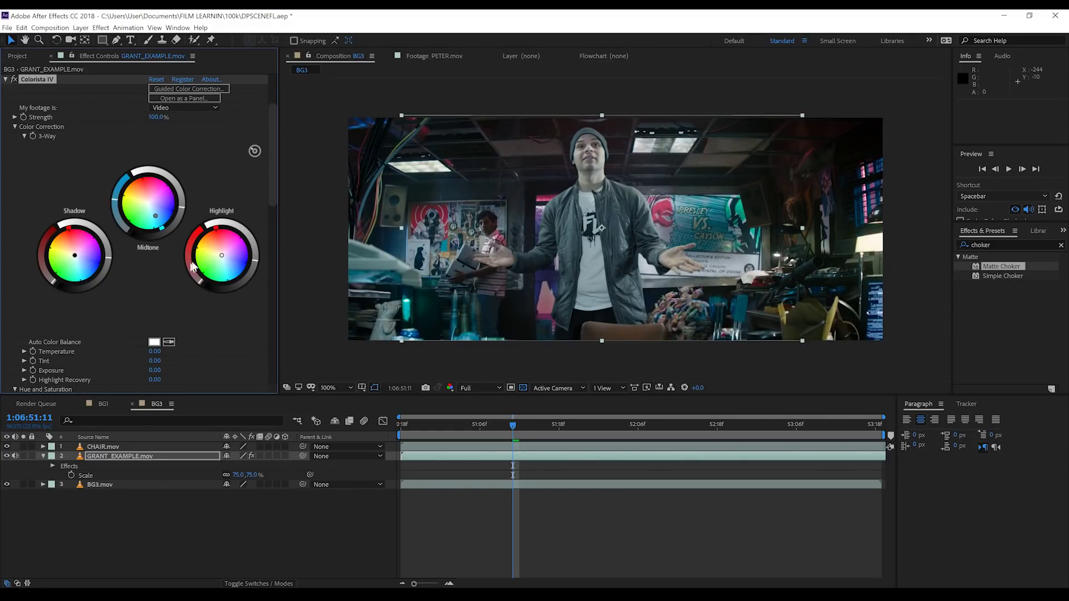
{"action": "left_click", "coordinate": [223, 265]}
{"action": "key", "text": "ctrl+z"}
{"action": "left_click", "coordinate": [222, 261]}
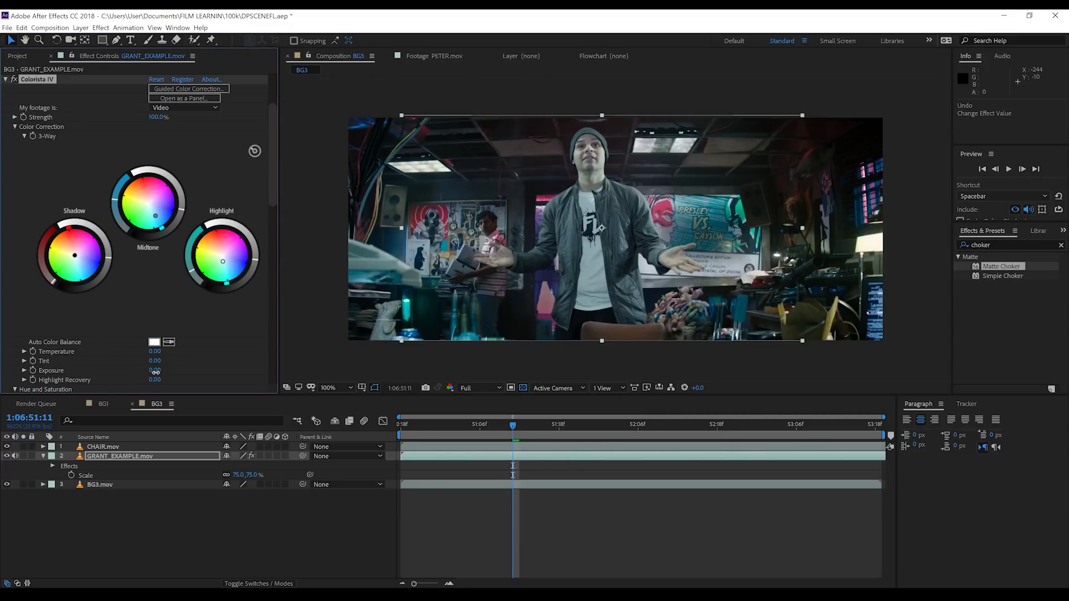
{"action": "left_click_drag", "start_coordinate": [155, 371], "coordinate": [152, 372]}
Step: Toggle the Colorista grade to compare before and after, then view PETER.mov
{"action": "left_click", "coordinate": [16, 80]}
{"action": "left_click", "coordinate": [17, 77]}
{"action": "left_click", "coordinate": [17, 77]}
{"action": "left_click", "coordinate": [414, 53]}
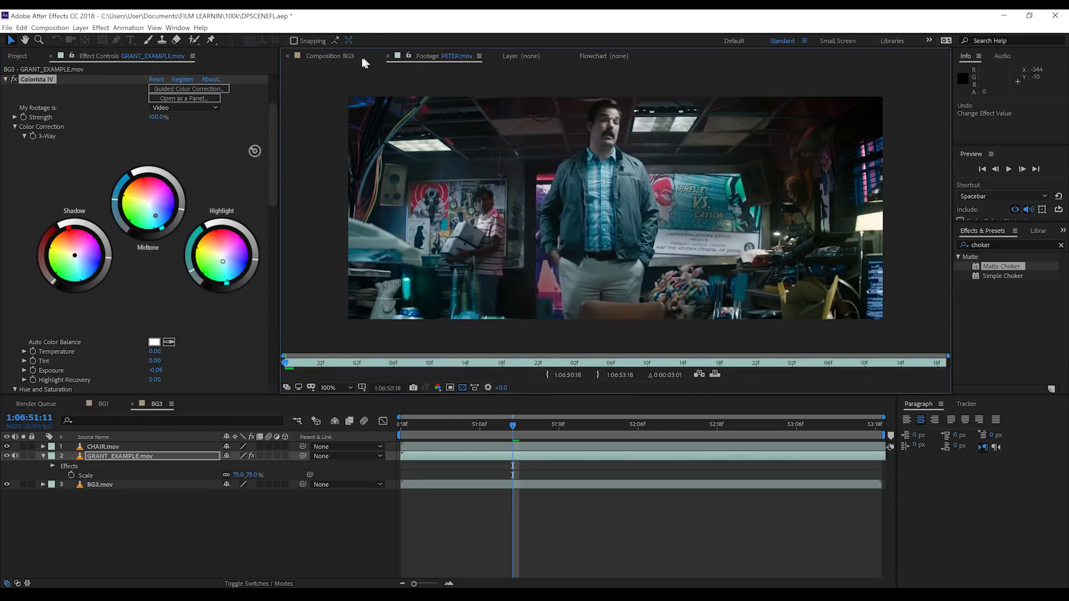
Step: Switch back to the BG3 composition and play a preview of the graded shot, then stop
{"action": "left_click", "coordinate": [332, 56]}
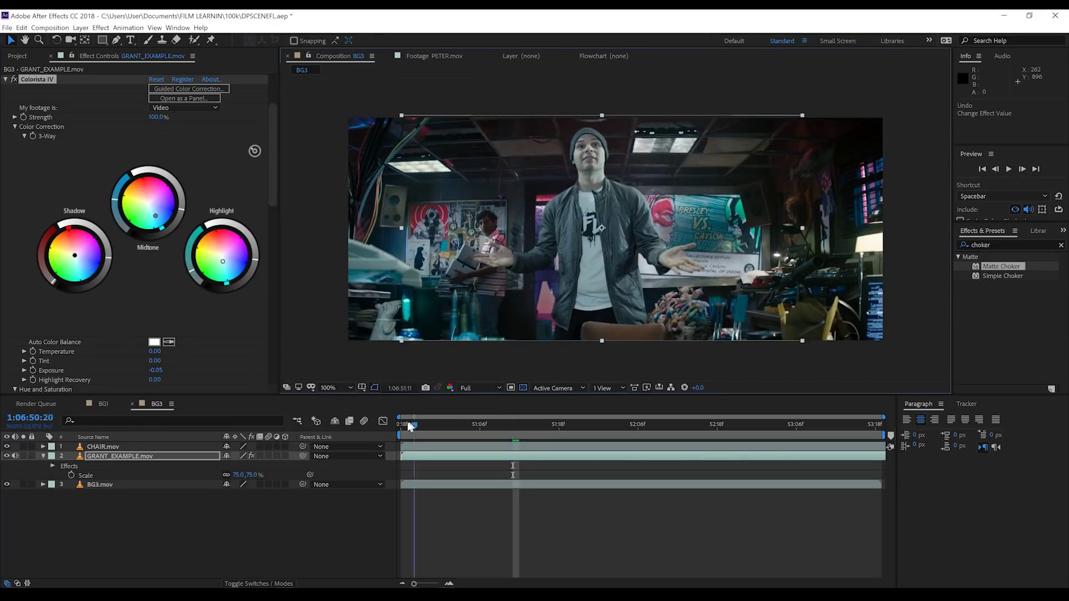
{"action": "key", "text": "space"}
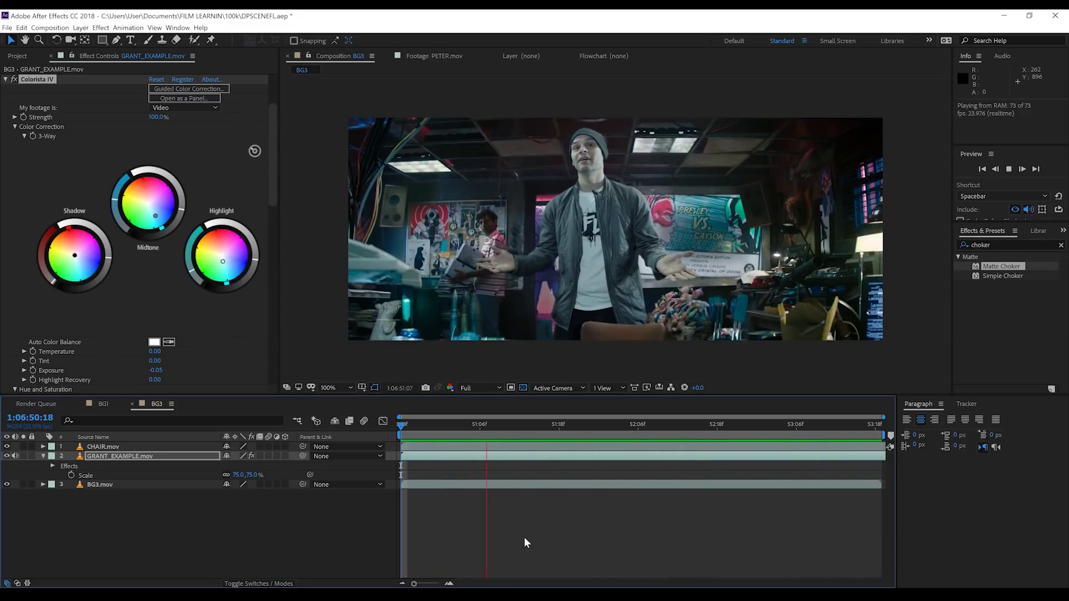
{"action": "key", "text": "space"}
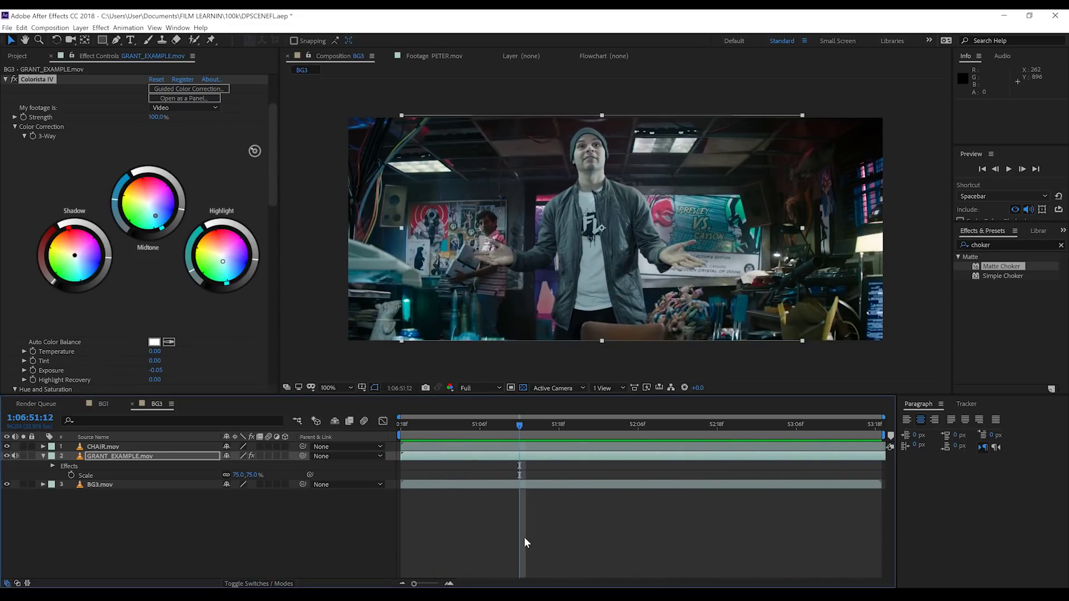